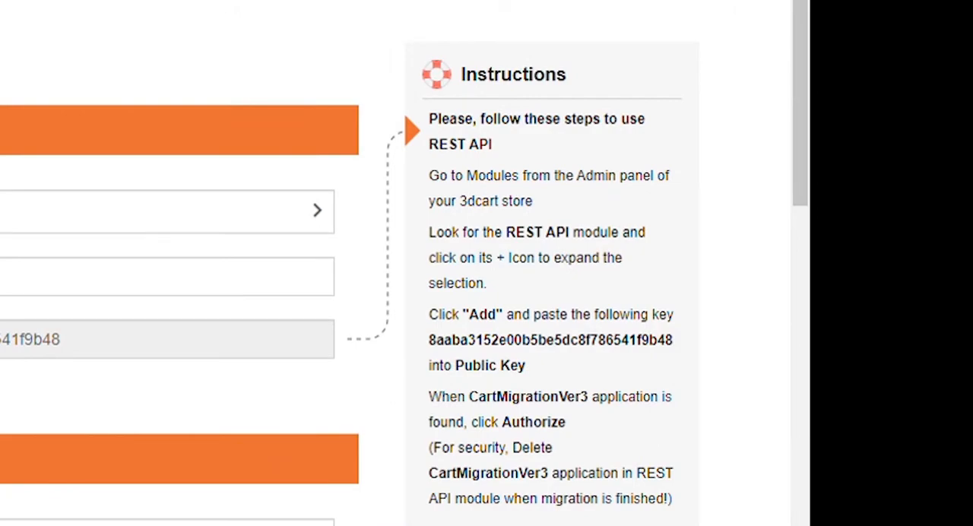
# - Switch from the LitExtension setup to the 3dcart store admin
pyautogui.click(268, 23)
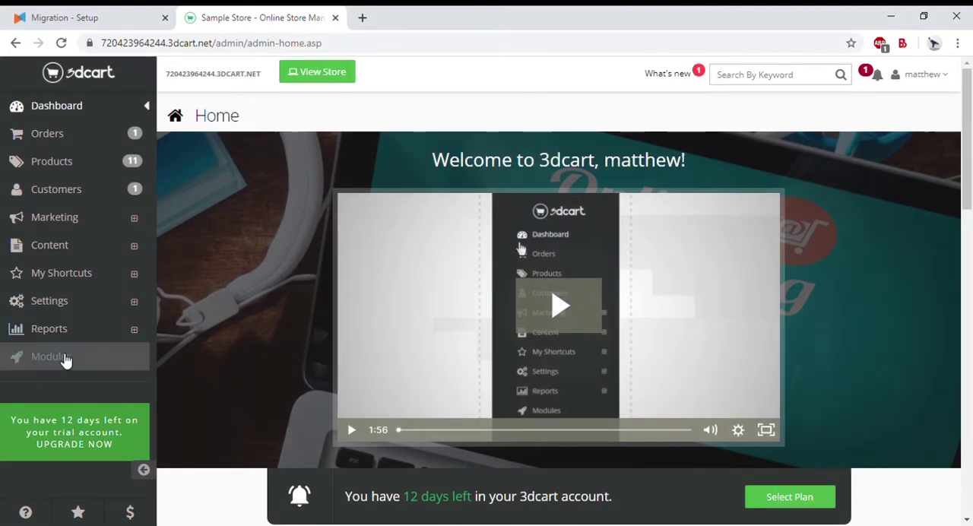
# - Go to Modules and open the REST API module's settings
pyautogui.click(65, 359)
pyautogui.write('rest api')
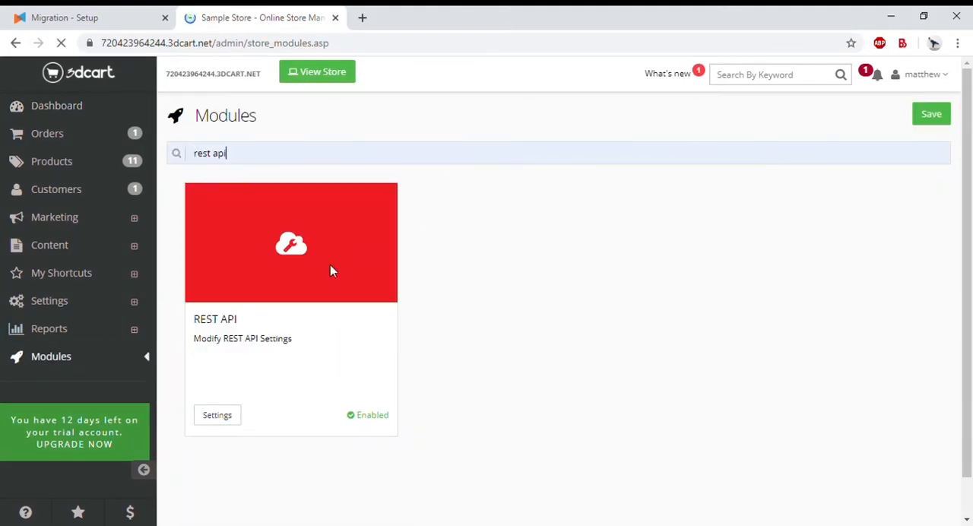
pyautogui.click(231, 415)
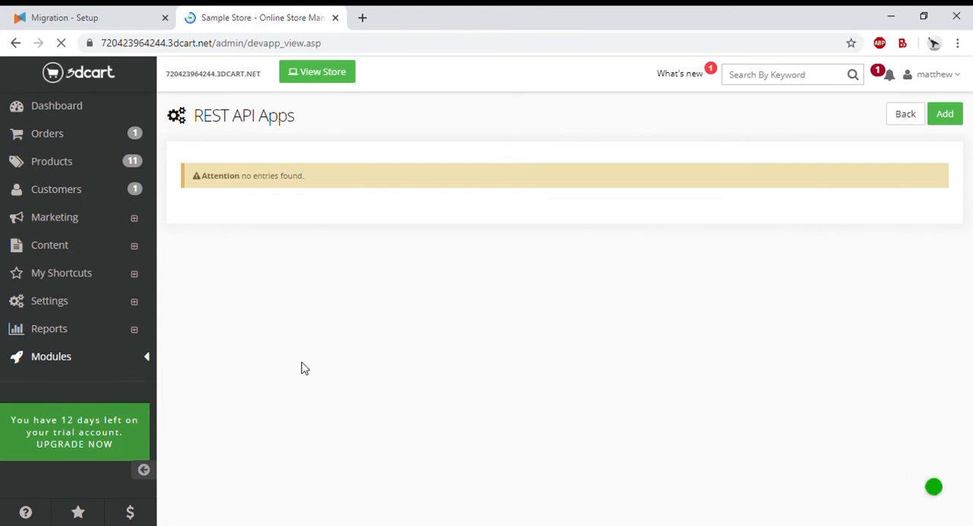
# - Add a new REST API app and paste the LitExtension public key into its Public Key field
pyautogui.click(950, 121)
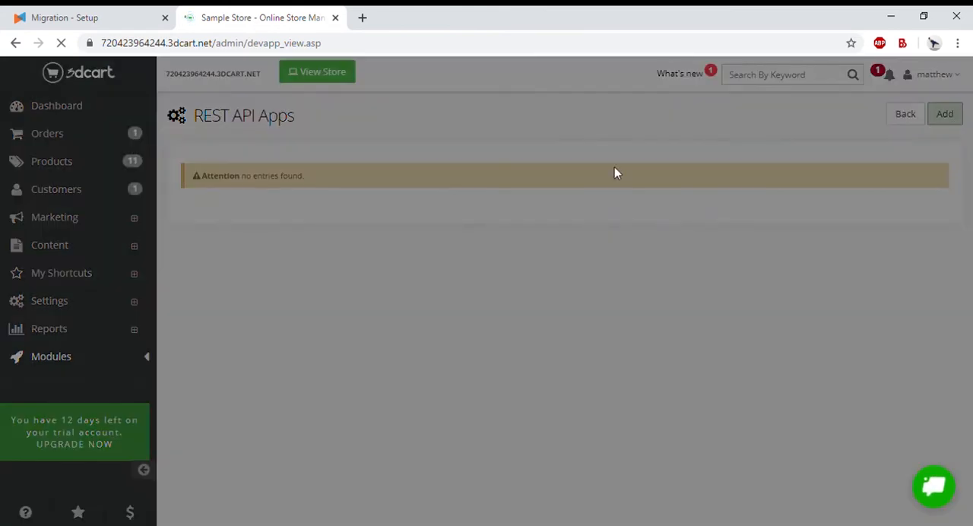
pyautogui.click(53, 11)
pyautogui.moveTo(737, 365); pyautogui.dragTo(894, 372)
pyautogui.hotkey('ctrl', 'c')
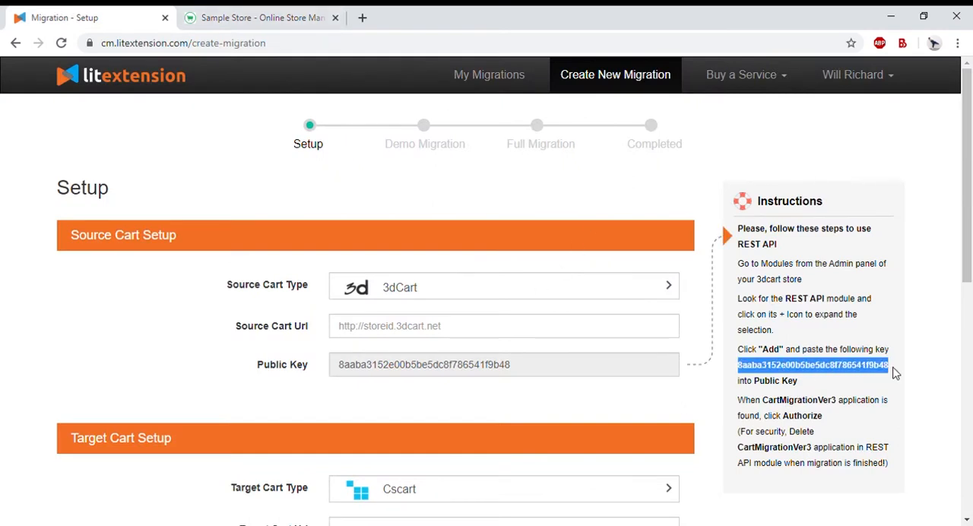
pyautogui.click(304, 18)
pyautogui.click(405, 123)
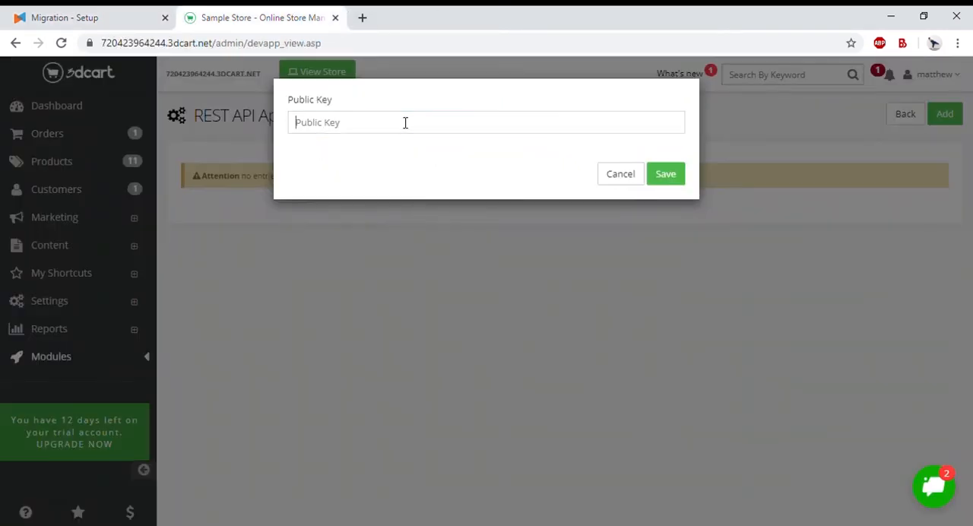
pyautogui.hotkey('ctrl', 'v')
# - Save the key, accept the code injection warning and authorize Litextension Migration V3
pyautogui.click(678, 176)
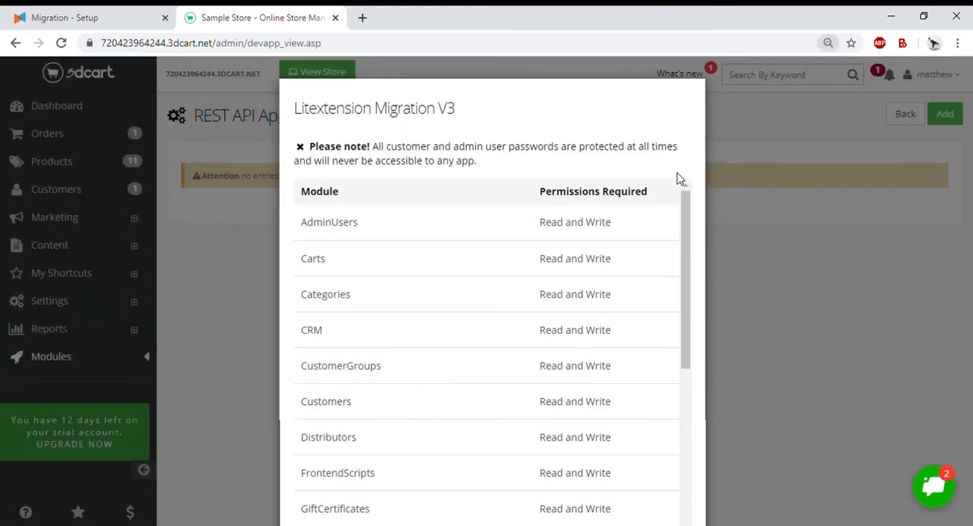
pyautogui.hotkey('ctrl', '-')
pyautogui.hotkey('ctrl', '-')
pyautogui.hotkey('ctrl', '-')
pyautogui.click(346, 430)
pyautogui.click(621, 512)
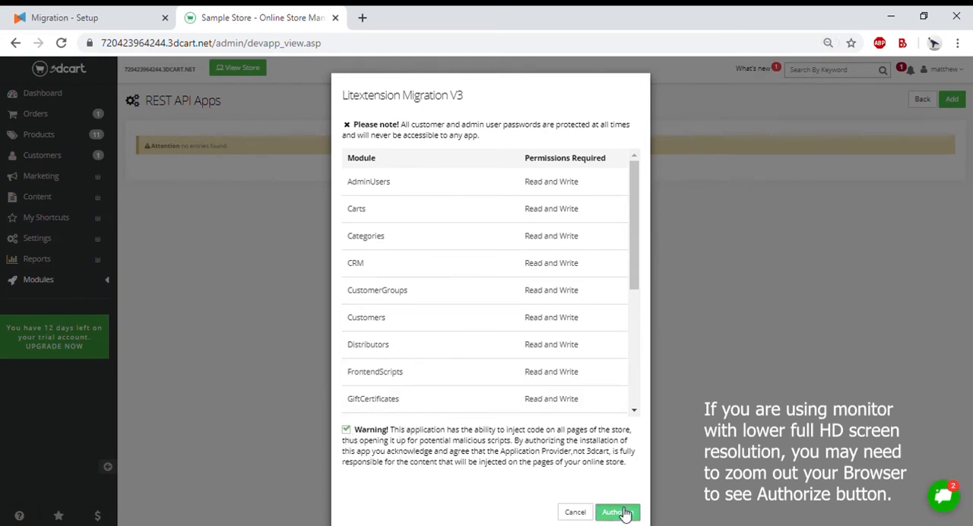